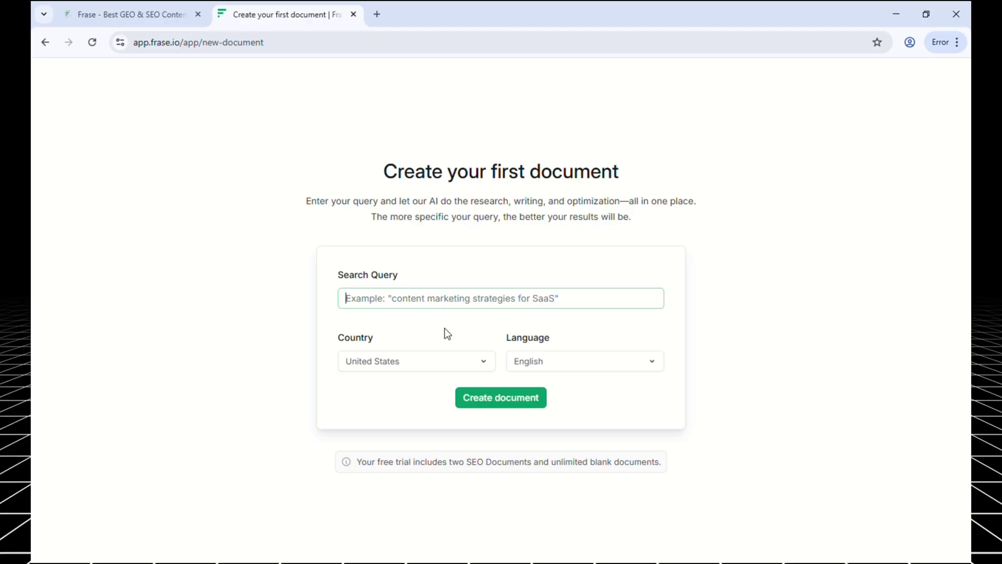
# Create a Frase document for 'HOW TO START A FITNESS BLOG' and research its top Google results.
pyautogui.write('HOW TO ')
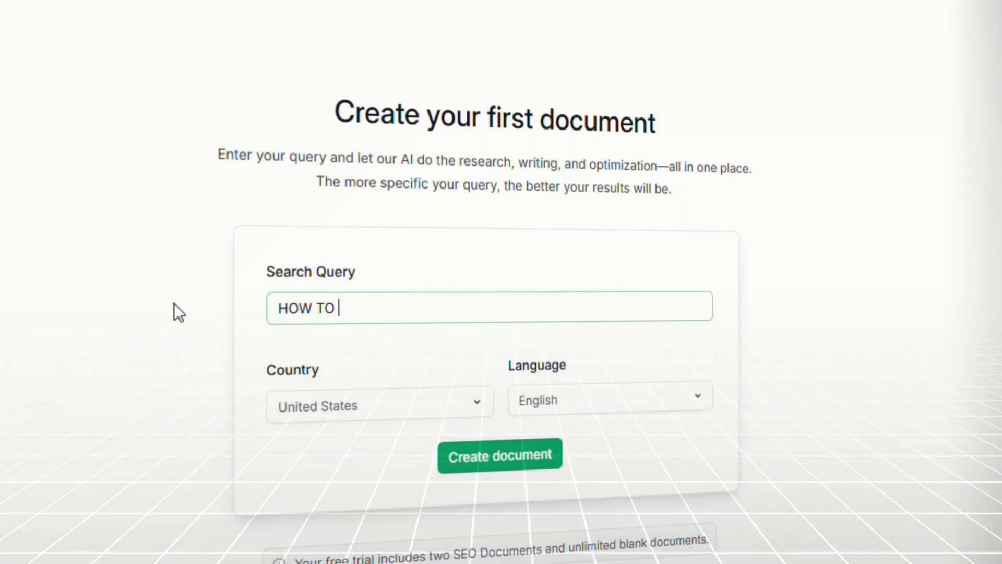
pyautogui.write('START A FITNESS')
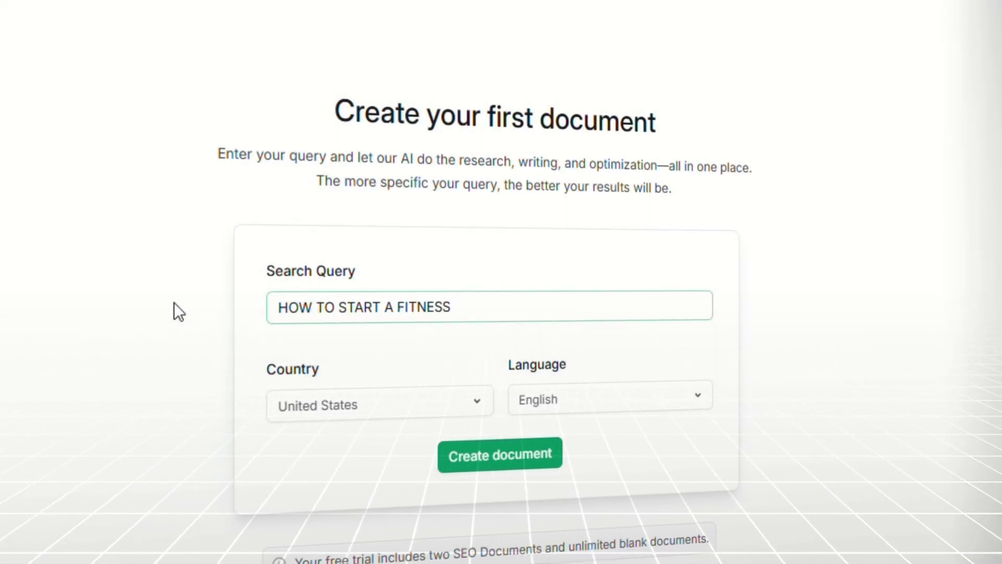
pyautogui.write(' BLOG')
pyautogui.click(501, 455)
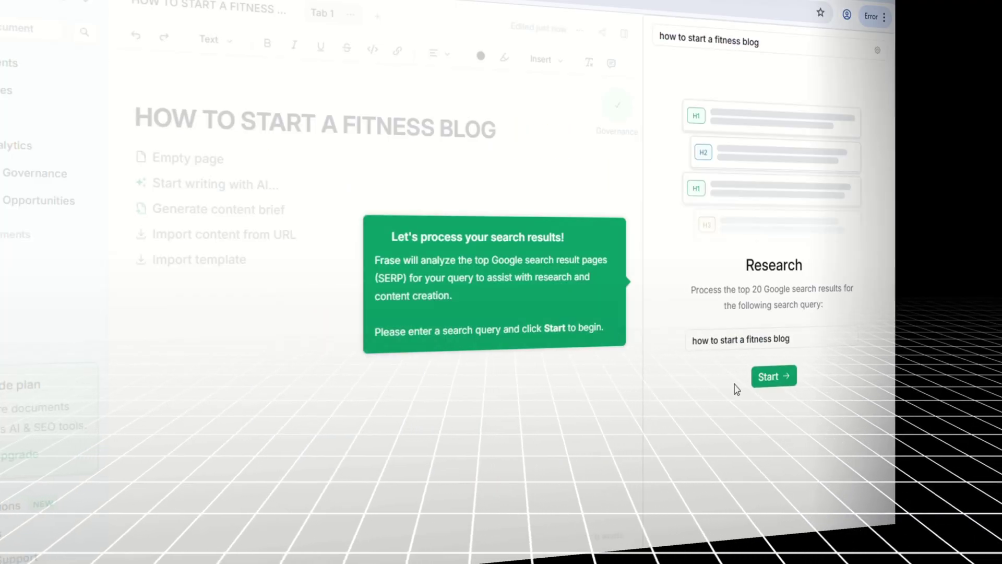
pyautogui.click(767, 376)
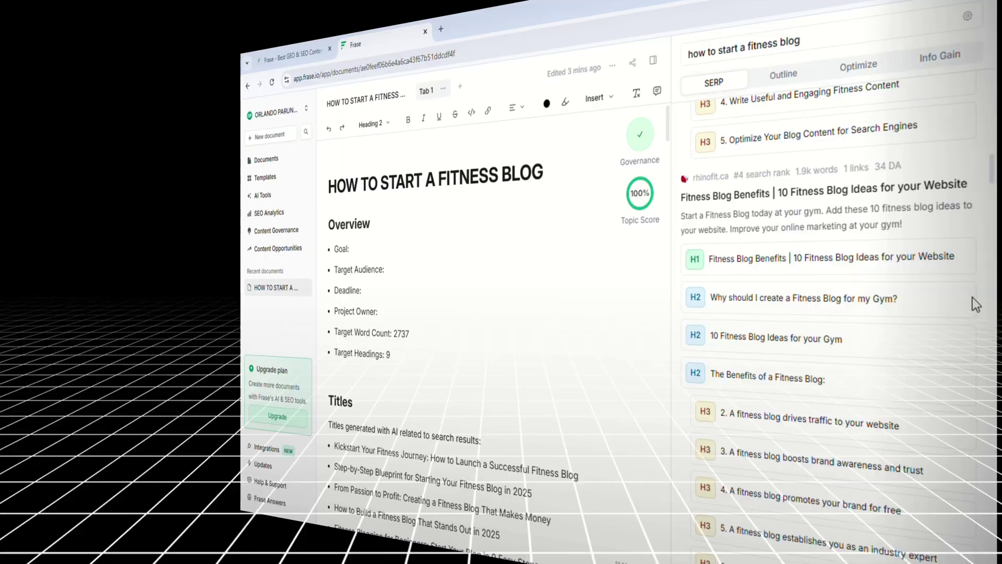
# Review the Outline tab's suggested headings, then the generated titles, People Also Ask and results.
pyautogui.click(793, 78)
pyautogui.scroll(-5, 798, 284)
pyautogui.scroll(4, 804, 323)
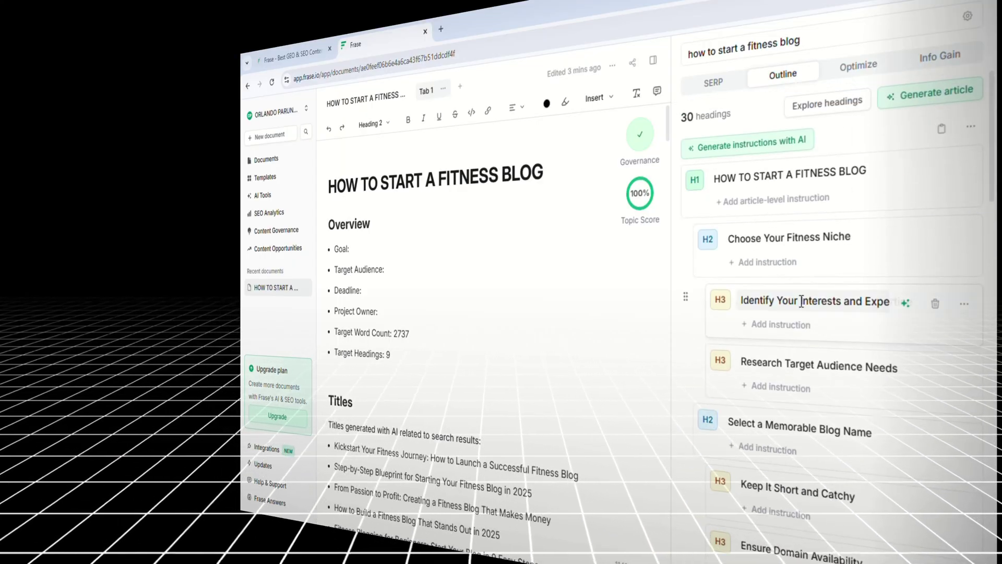
pyautogui.scroll(-8, 802, 314)
pyautogui.scroll(-12, 801, 302)
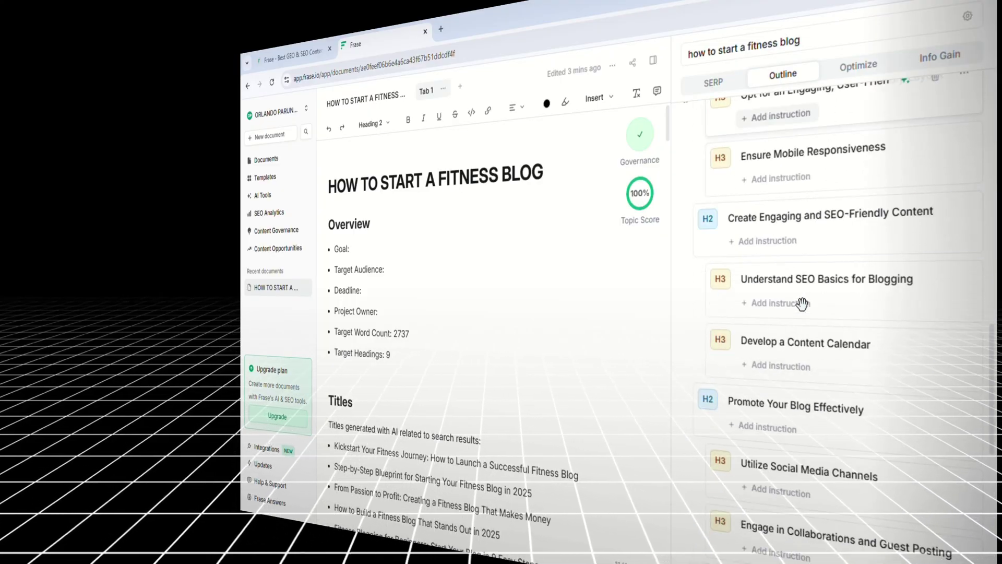
pyautogui.scroll(-8, 799, 313)
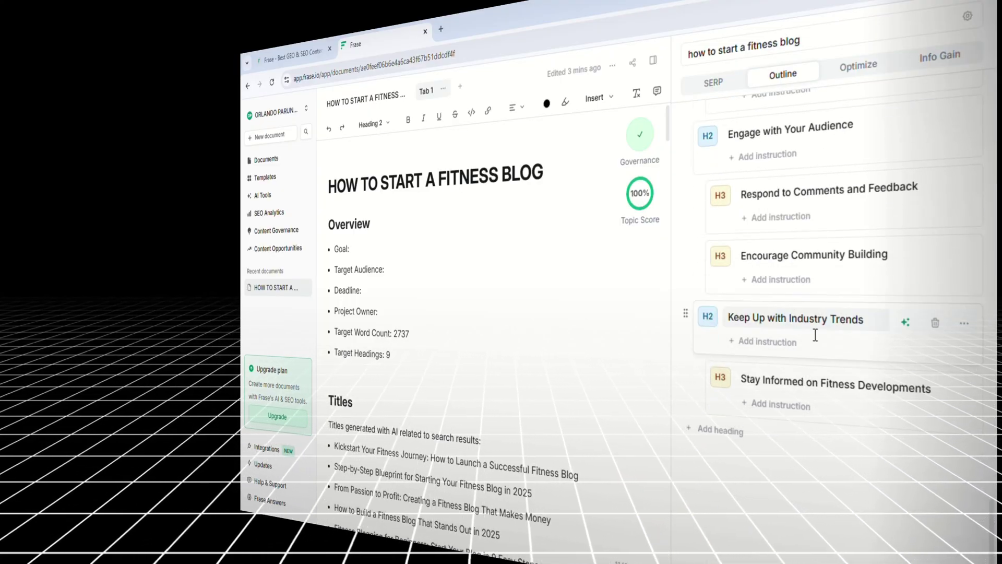
pyautogui.scroll(-6, 477, 285)
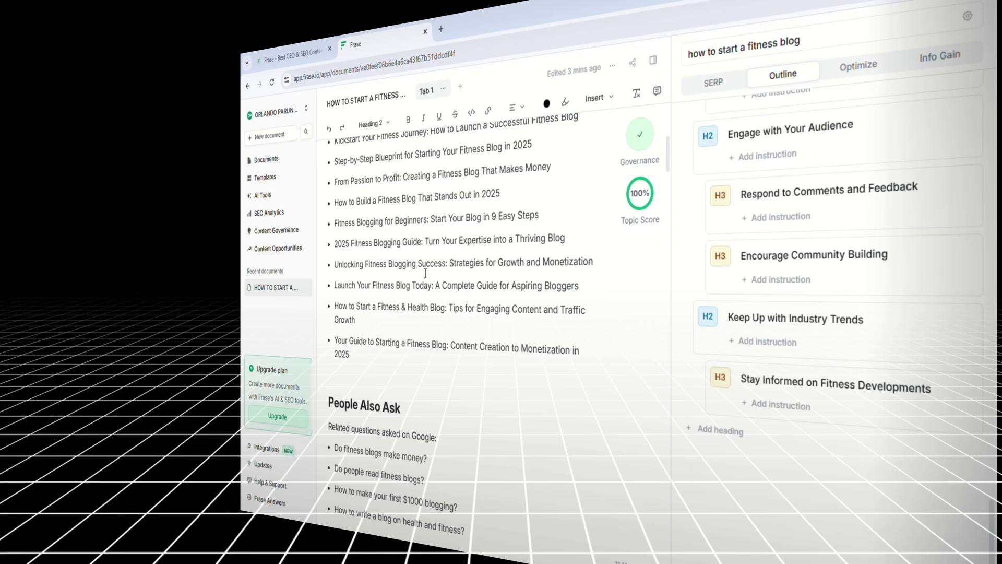
pyautogui.scroll(-10, 425, 273)
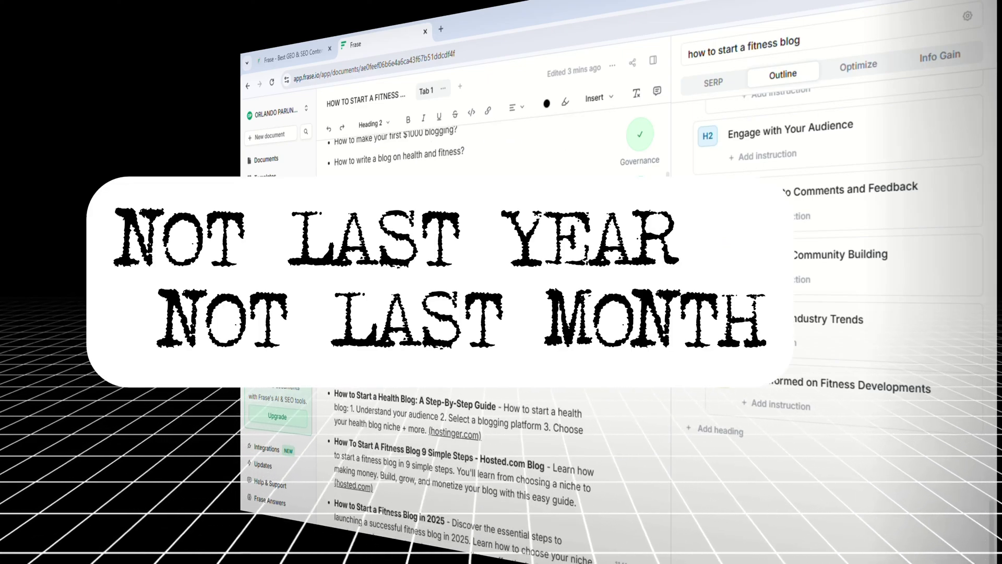
pyautogui.scroll(-10, 425, 273)
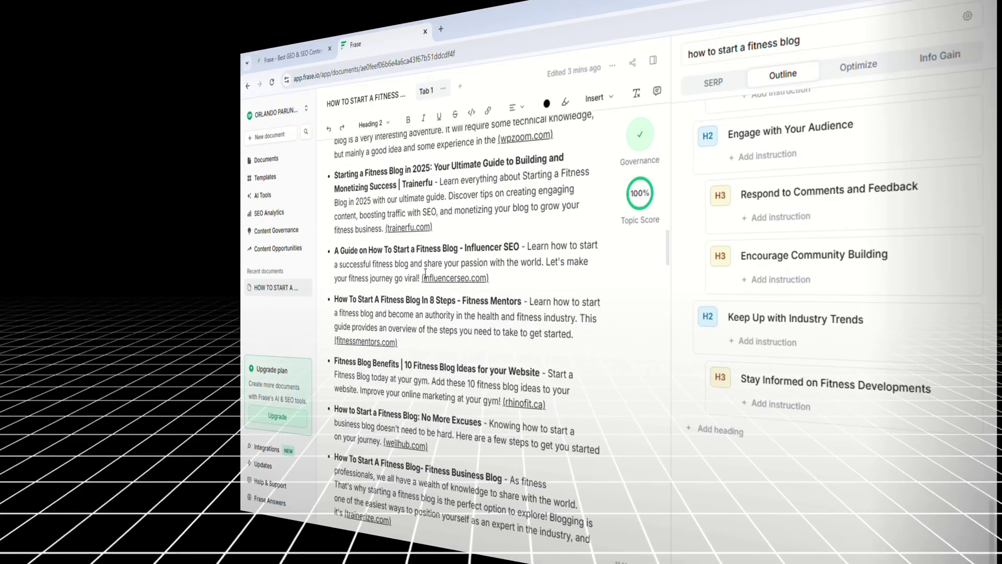
pyautogui.scroll(-10, 462, 322)
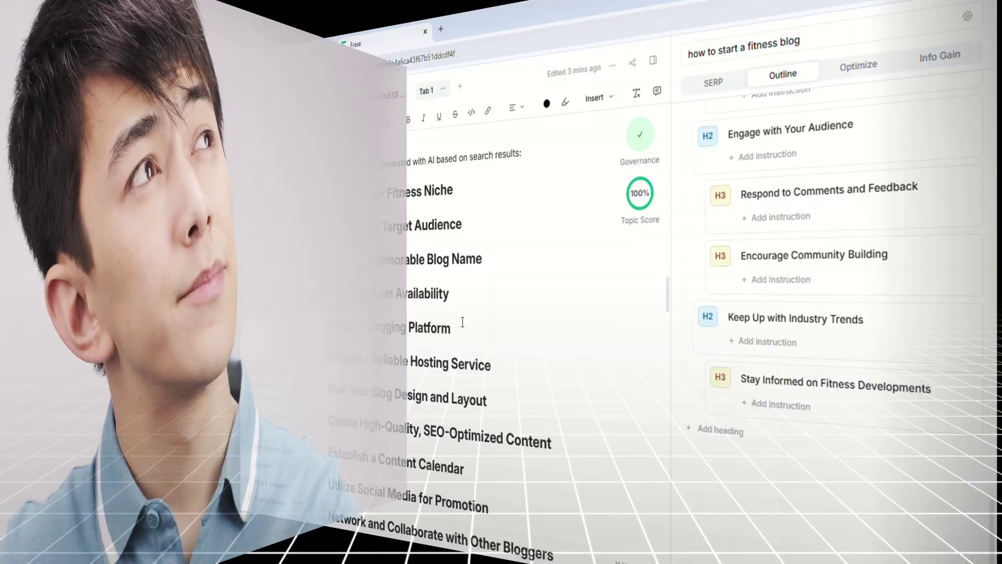
pyautogui.scroll(-6, 462, 322)
pyautogui.scroll(-6, 475, 324)
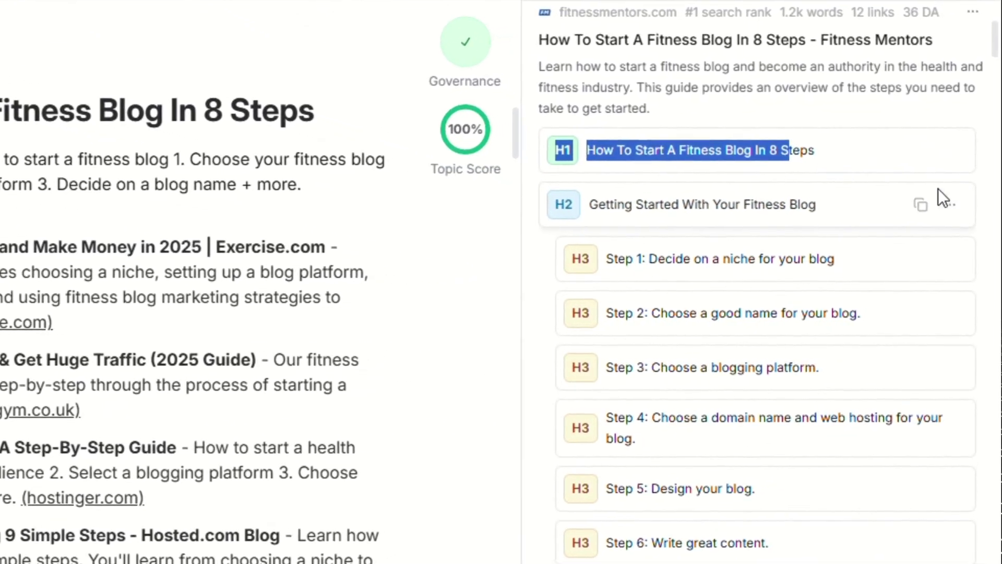
# Scroll to the fitnessmentors.com result's H1, H2 and H3 headings.
pyautogui.scroll(-5, 857, 156)
pyautogui.scroll(5, 856, 156)
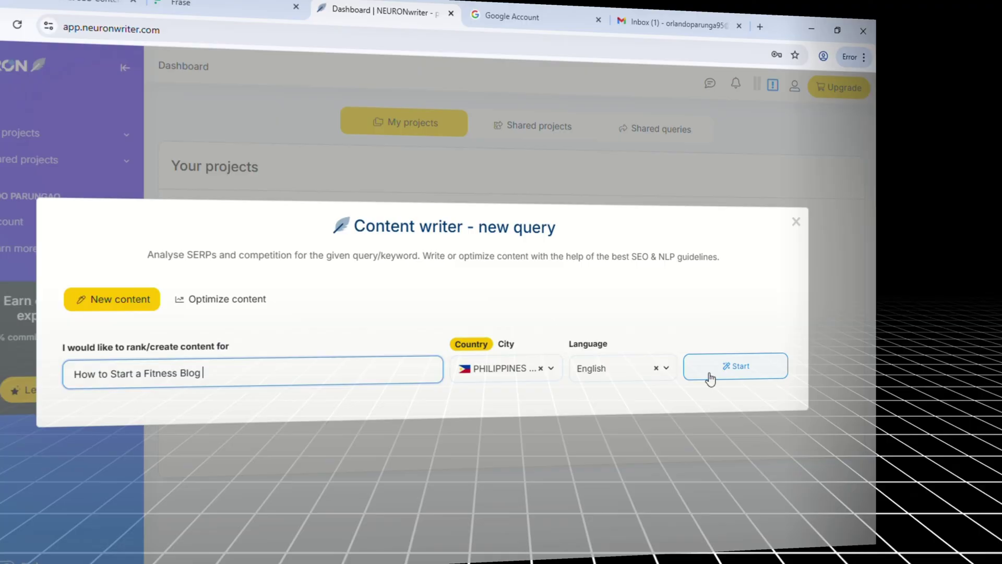
# Start the NeuronWriter analysis for 'How to Start a Fitness Blog' for Philippines in English.
pyautogui.click(710, 376)
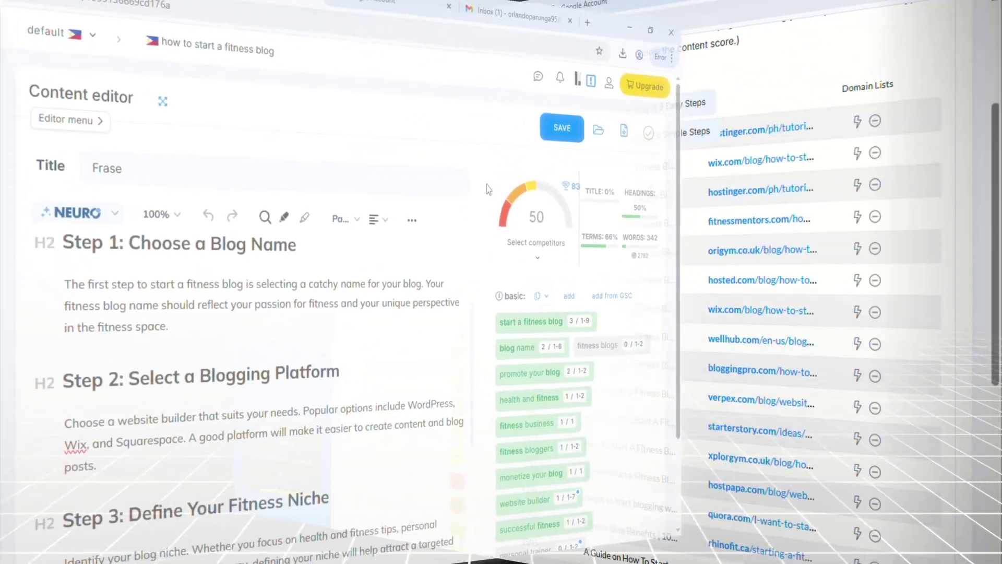
pyautogui.scroll(-3, 638, 386)
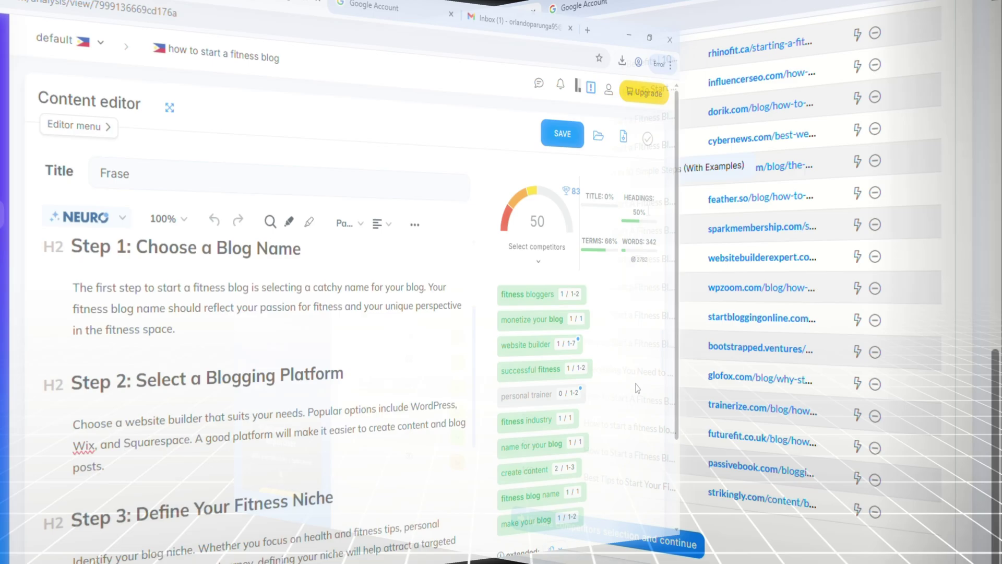
pyautogui.scroll(-3, 630, 396)
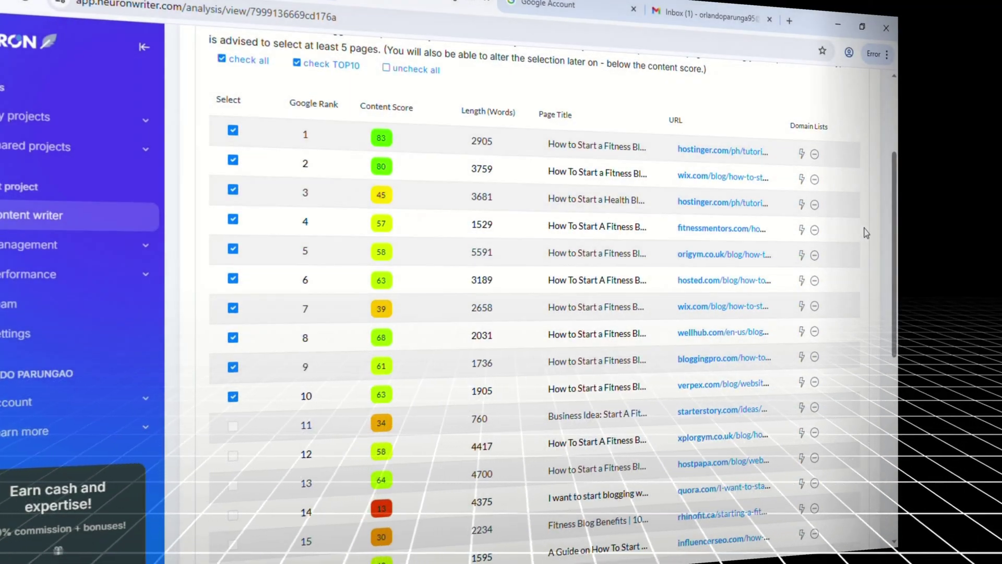
# Keep the top ten competitors selected and continue to the content brief.
pyautogui.scroll(4, 619, 285)
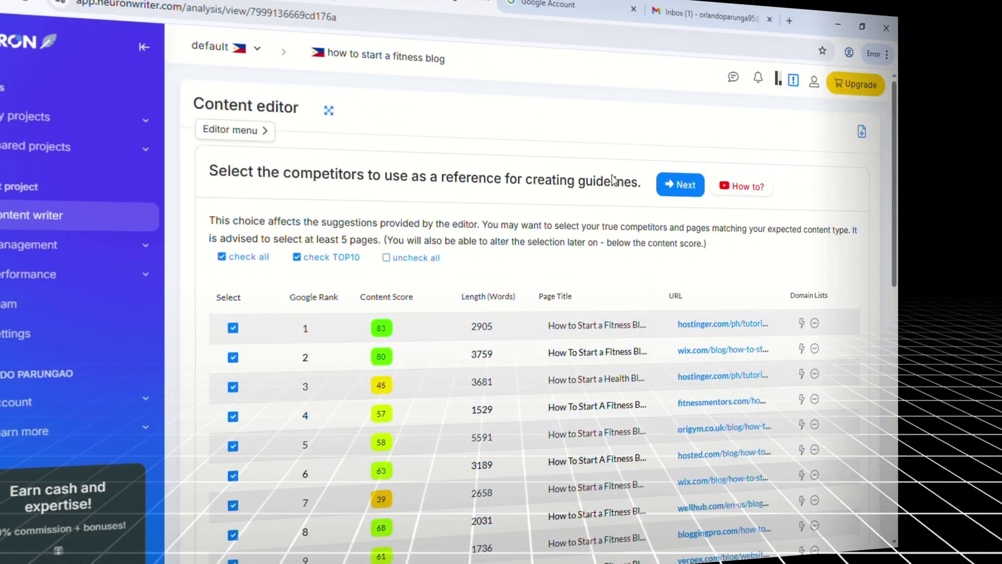
pyautogui.scroll(-10, 621, 190)
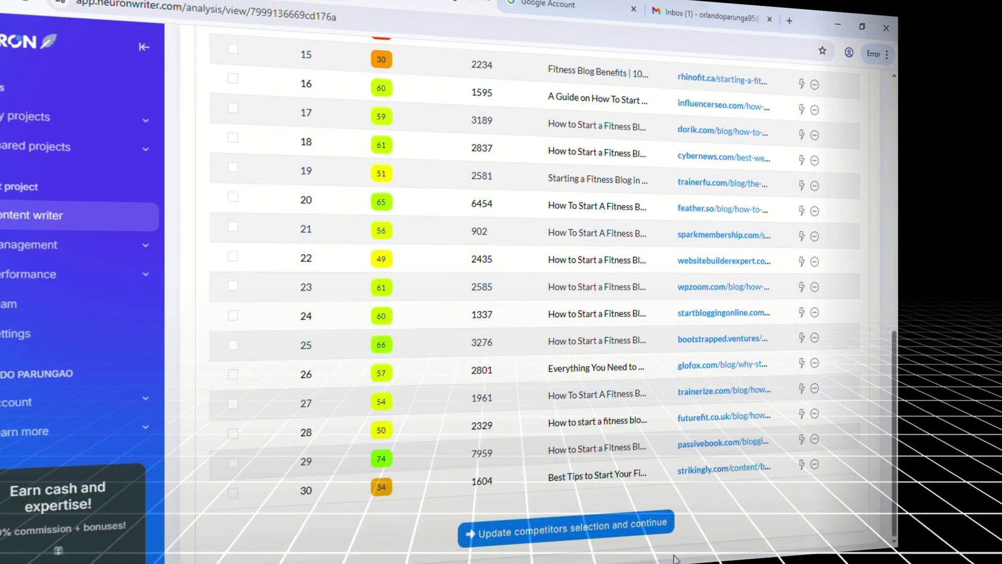
pyautogui.click(633, 535)
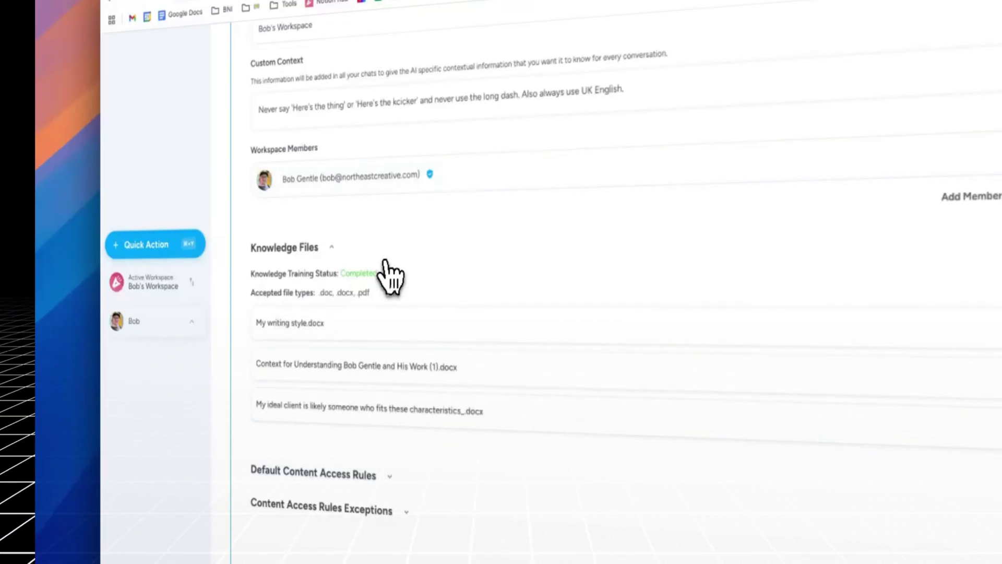
# Scroll back to the top of the workspace's custom context and knowledge files.
pyautogui.scroll(6, 389, 275)
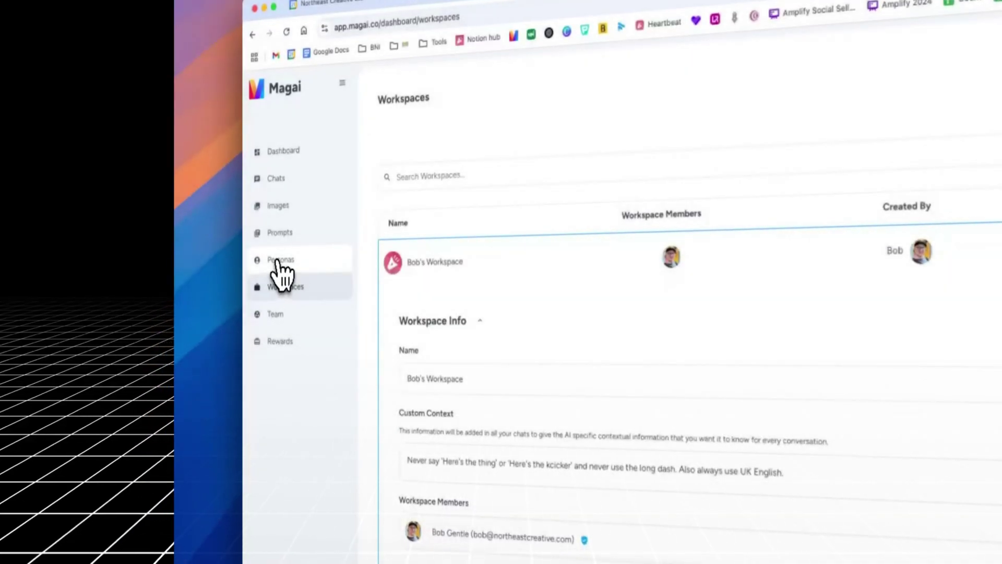
# Open the Personas library and select the first line of the social media persona's instructions.
pyautogui.click(278, 261)
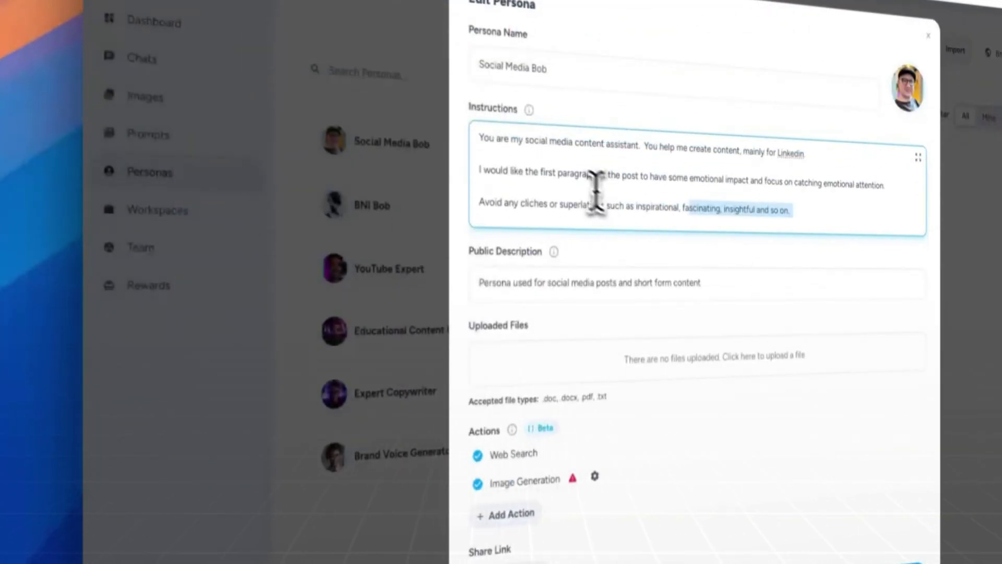
pyautogui.tripleClick(726, 137)
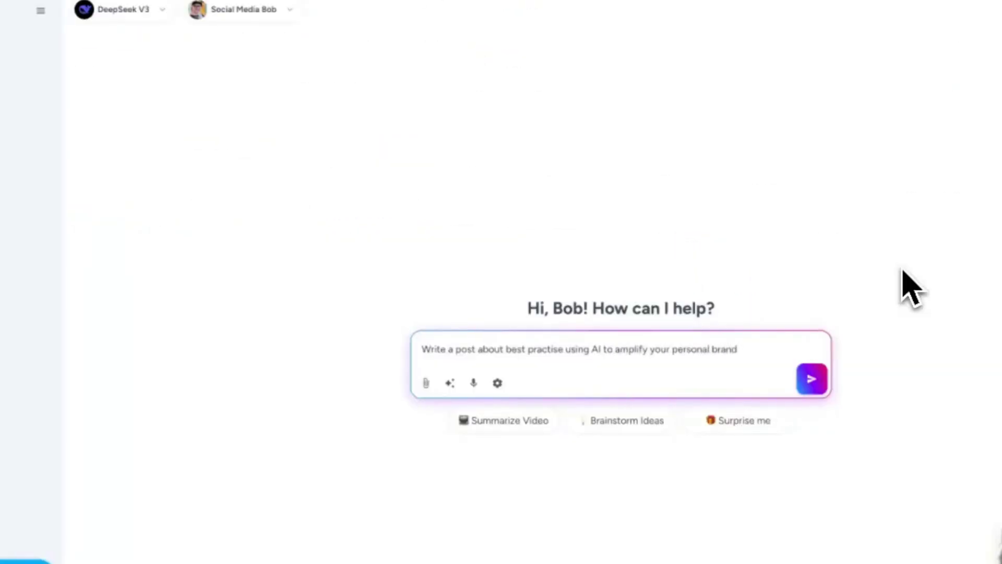
# Enhance the personal-brand prompt and read through DeepSeek V3's generated guide.
pyautogui.click(450, 384)
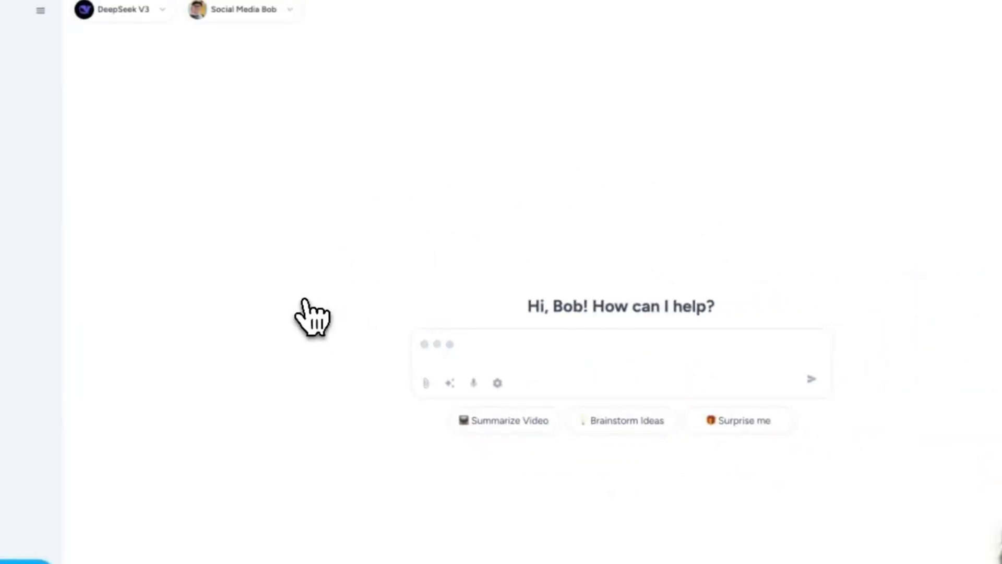
pyautogui.scroll(-3, 504, 273)
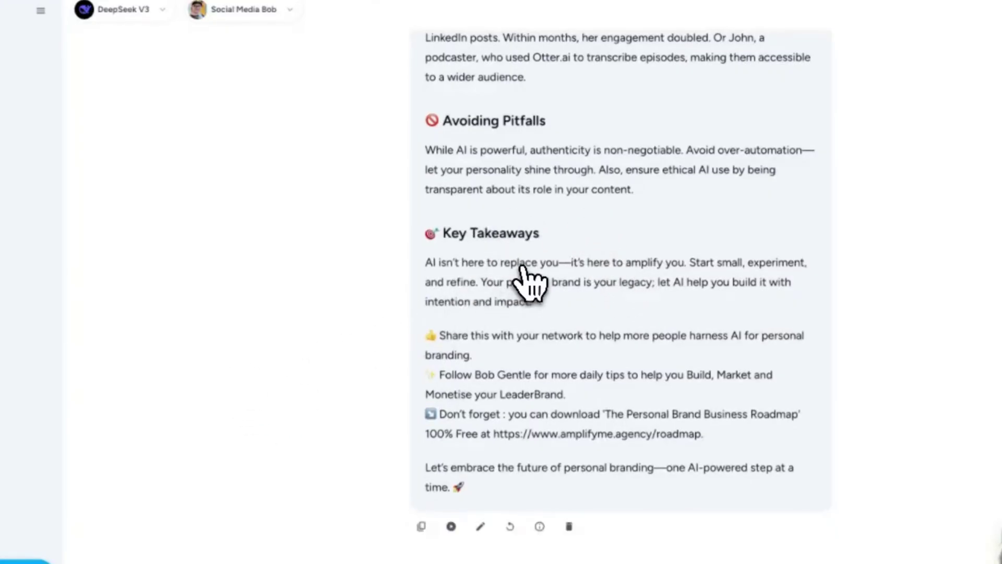
pyautogui.scroll(8, 521, 282)
pyautogui.scroll(-10, 516, 277)
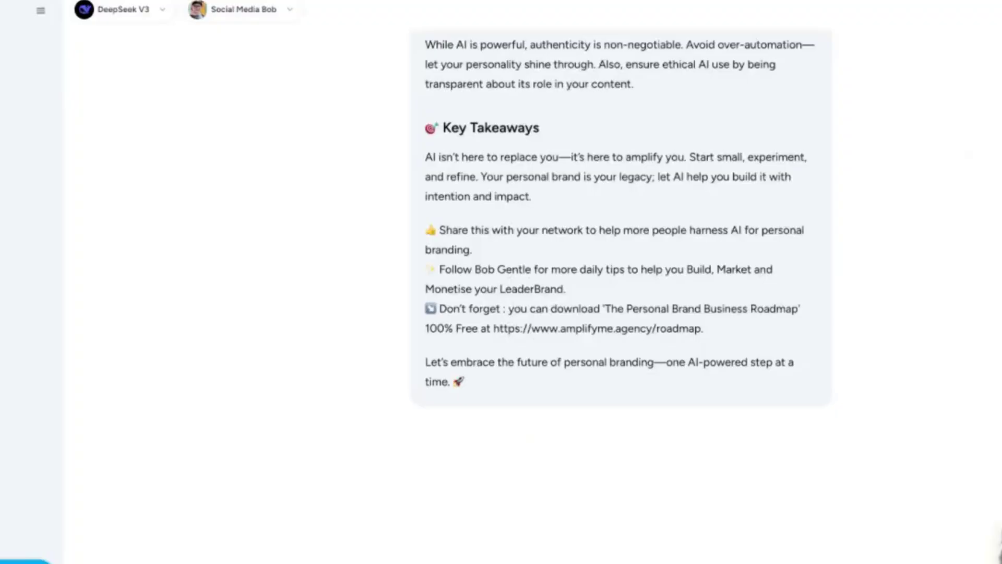